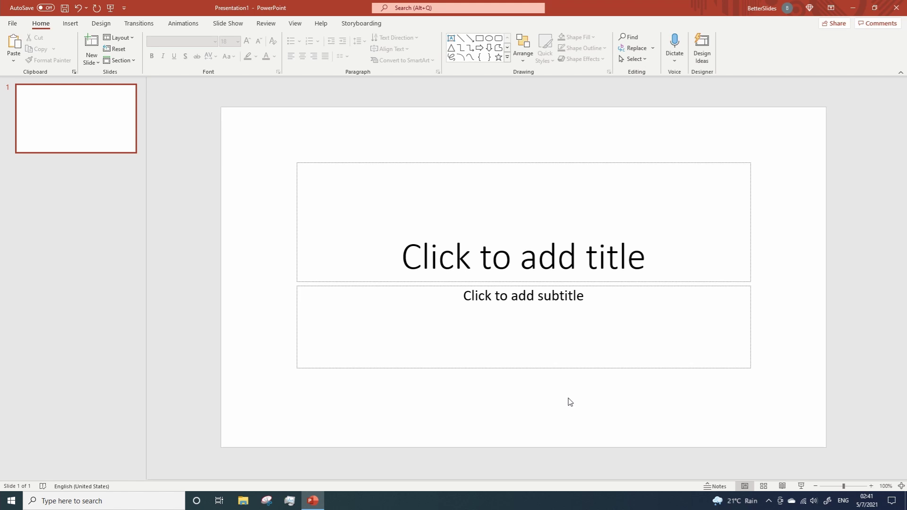
Marquee-select the title and subtitle placeholders on the blank first slide
{"action": "left_click_drag", "start_coordinate": [240, 132], "coordinate": [782, 406]}
Delete both placeholders and draw a blue circle on the left, resized to 0.63"
{"action": "key", "text": "Delete"}
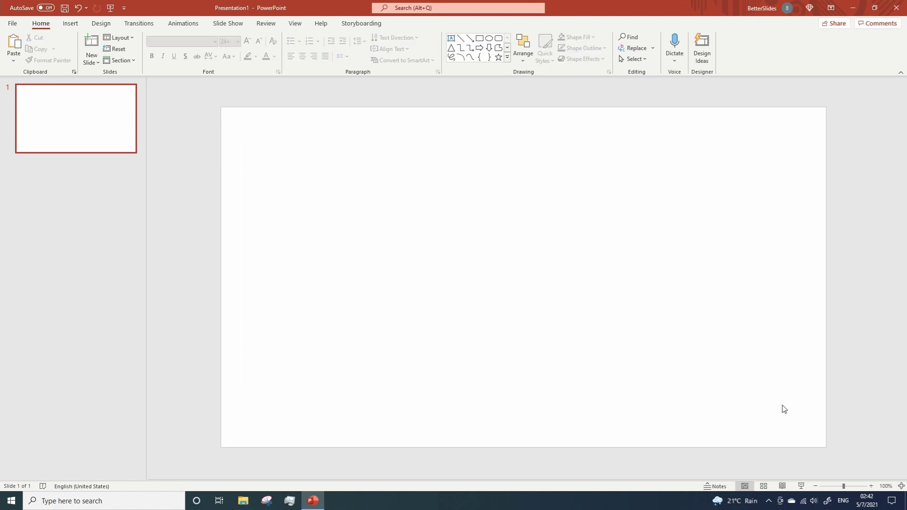
{"action": "left_click", "coordinate": [490, 39]}
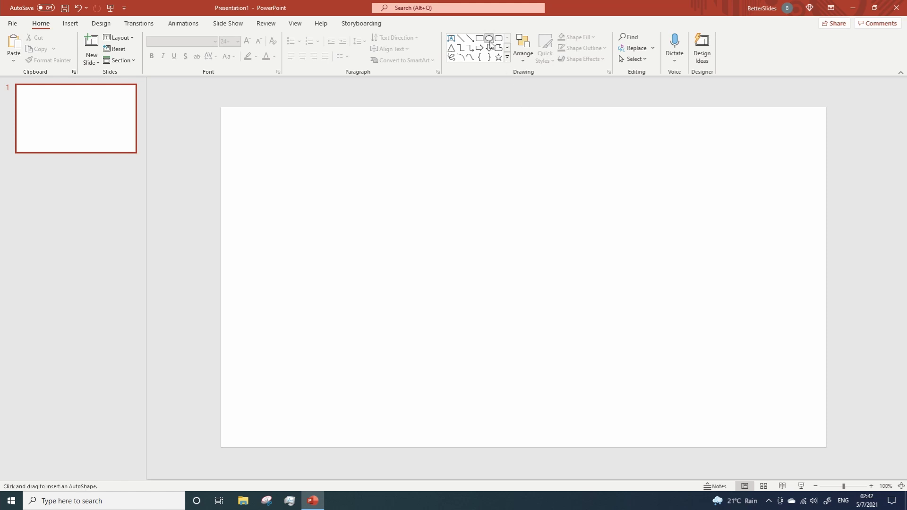
{"action": "left_click", "coordinate": [275, 189]}
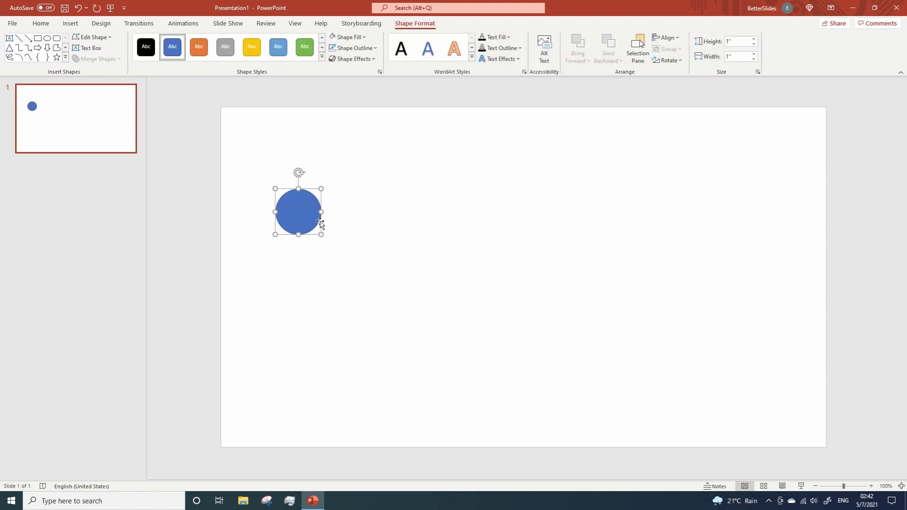
{"action": "left_click_drag", "start_coordinate": [319, 233], "coordinate": [265, 212]}
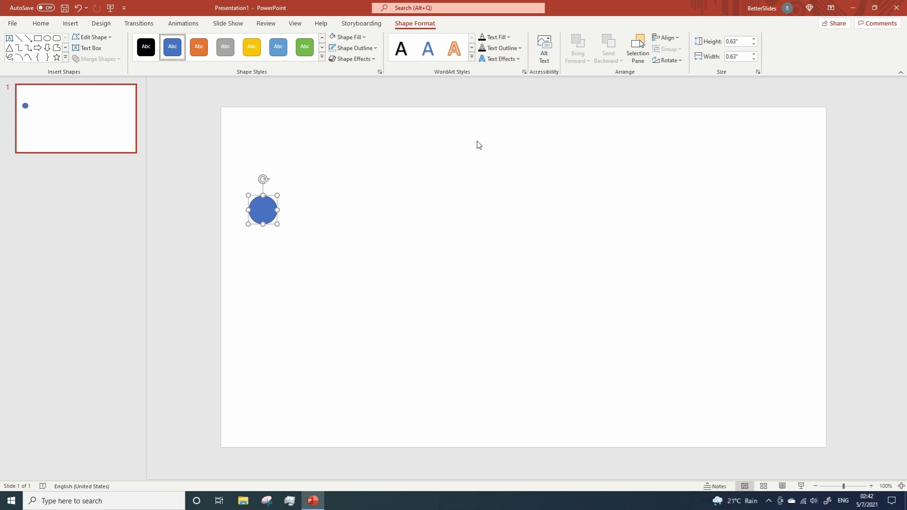
Draw a blue rectangle from the circle to the slide's left edge and move the circle over it
{"action": "left_click", "coordinate": [41, 40]}
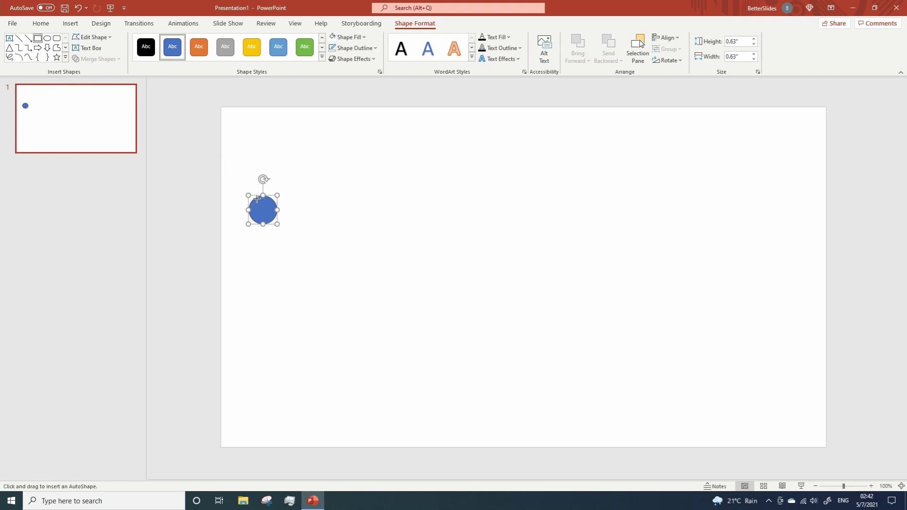
{"action": "mouse_move", "coordinate": [257, 197]}
{"action": "left_mouse_down"}
{"action": "mouse_move", "coordinate": [221, 225]}
{"action": "mouse_move", "coordinate": [262, 216]}
{"action": "left_mouse_up"}
{"action": "left_click", "coordinate": [265, 246]}
{"action": "left_click", "coordinate": [270, 212]}
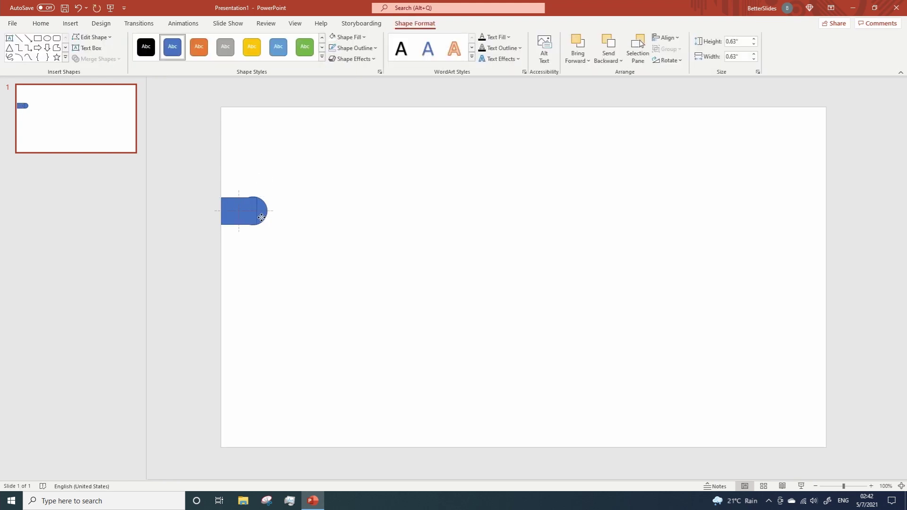
Send the rectangle to the back, behind the circle
{"action": "right_click", "coordinate": [231, 220]}
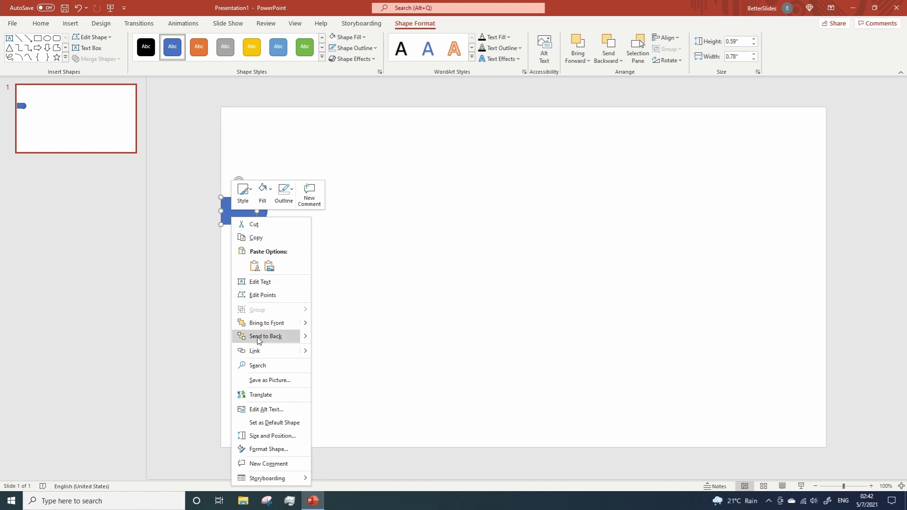
{"action": "left_click", "coordinate": [259, 337]}
{"action": "left_click", "coordinate": [245, 266]}
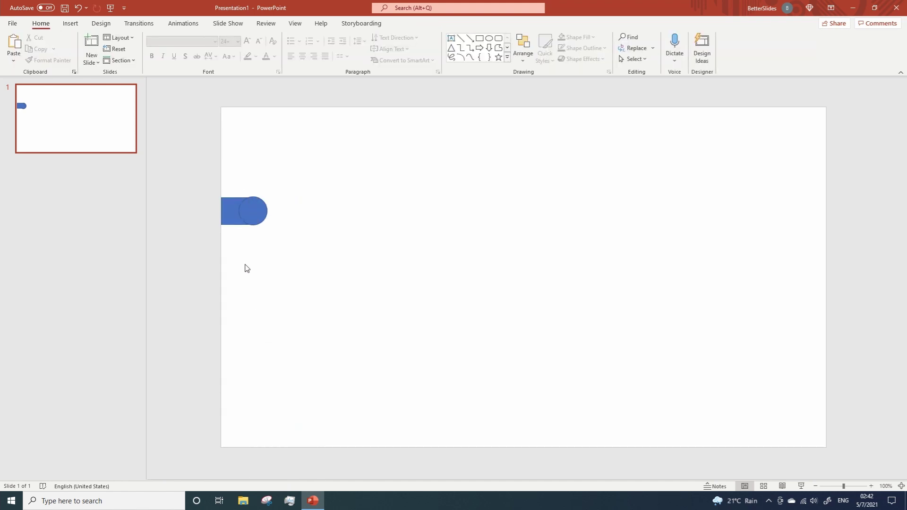
{"action": "left_click", "coordinate": [451, 38]}
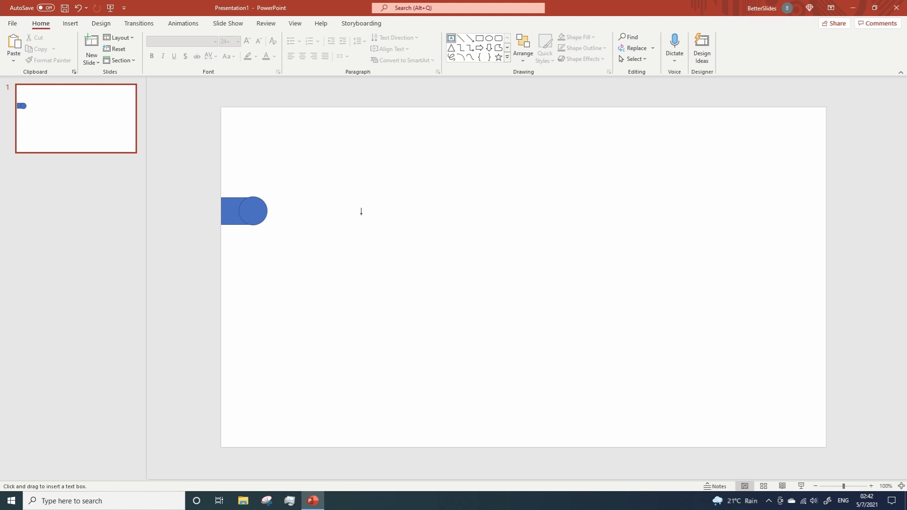
Add a 'TEXT NUMBER 1' text box in Franklin Gothic Medium, narrowed and moved off the slide's left edge
{"action": "left_click_drag", "start_coordinate": [342, 230], "coordinate": [477, 257]}
{"action": "type", "text": "TEXT NUMBER 1"}
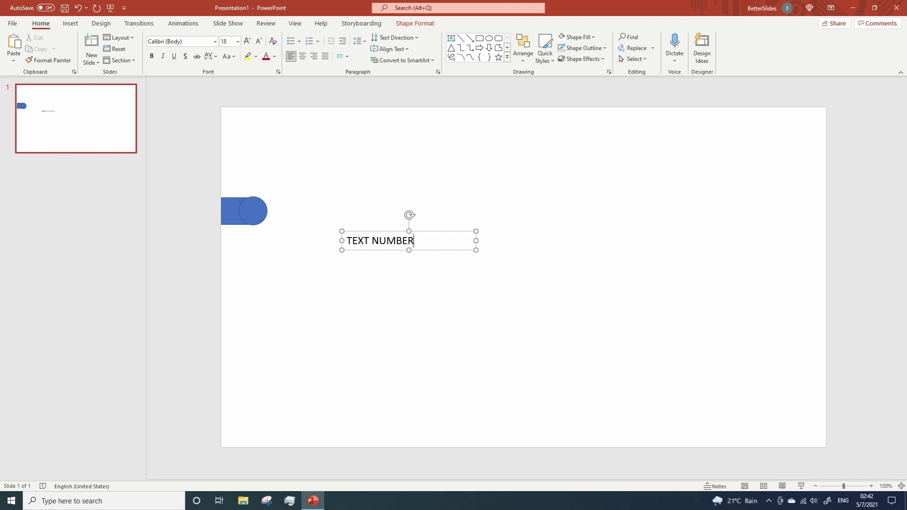
{"action": "left_click", "coordinate": [442, 252]}
{"action": "left_click", "coordinate": [191, 46]}
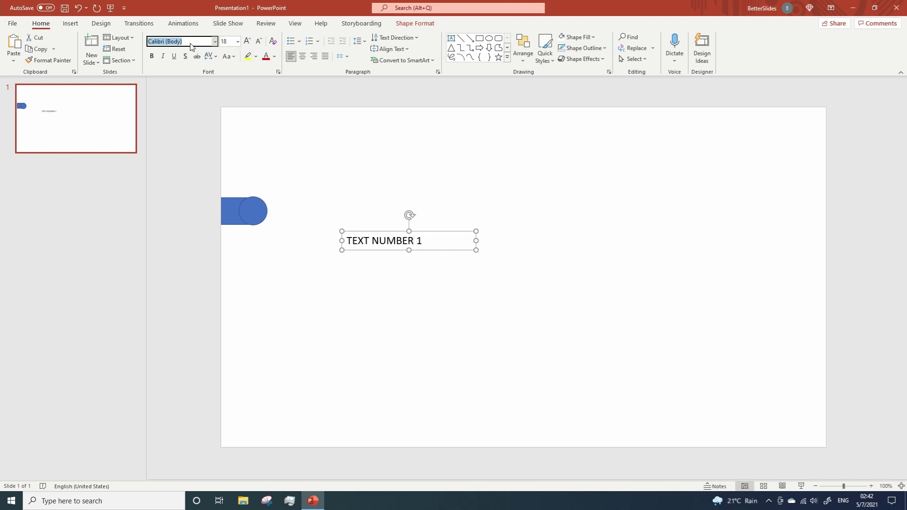
{"action": "type", "text": "Franklin Gothic Medium"}
{"action": "key", "text": "Return"}
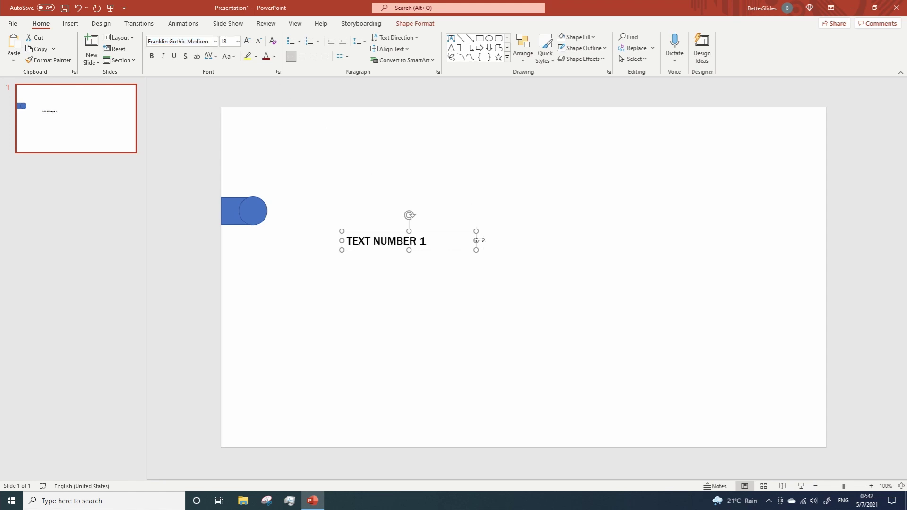
{"action": "left_click_drag", "start_coordinate": [479, 240], "coordinate": [199, 219]}
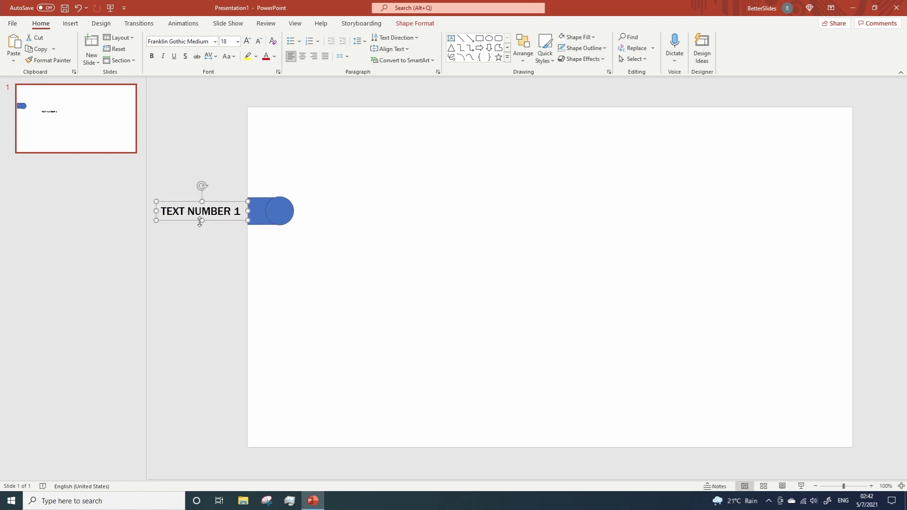
{"action": "left_click", "coordinate": [228, 263]}
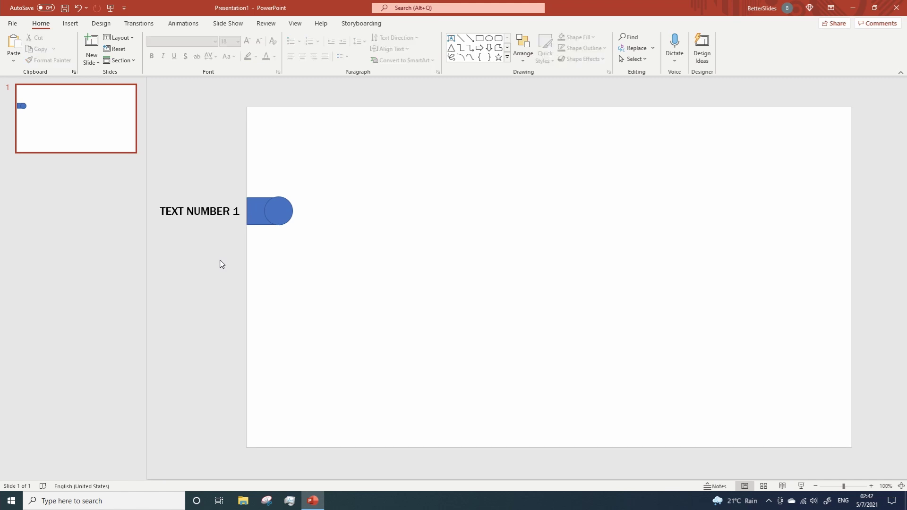
Copy the circle to its right and fill the original left circle grey
{"action": "left_click", "coordinate": [274, 213]}
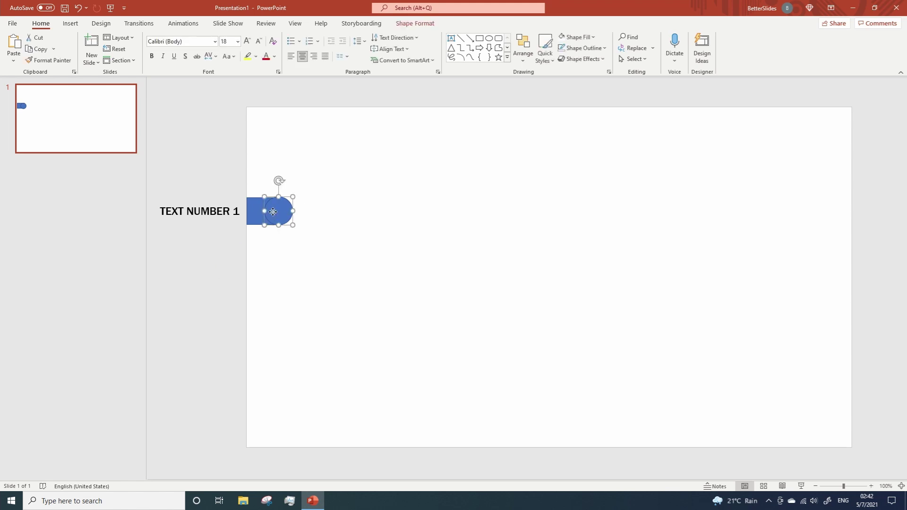
{"action": "left_click_drag", "start_coordinate": [275, 215], "coordinate": [328, 214], "text": "ctrl"}
{"action": "left_click", "coordinate": [278, 212]}
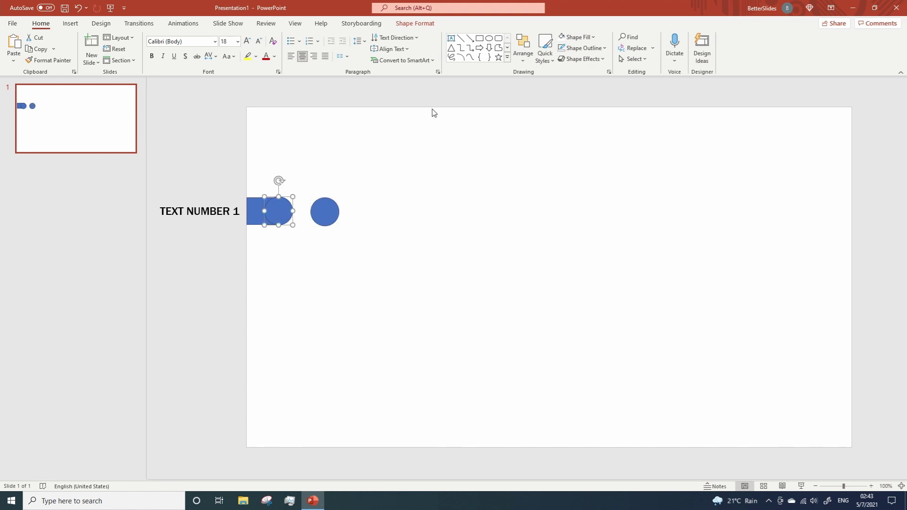
{"action": "left_click", "coordinate": [577, 36]}
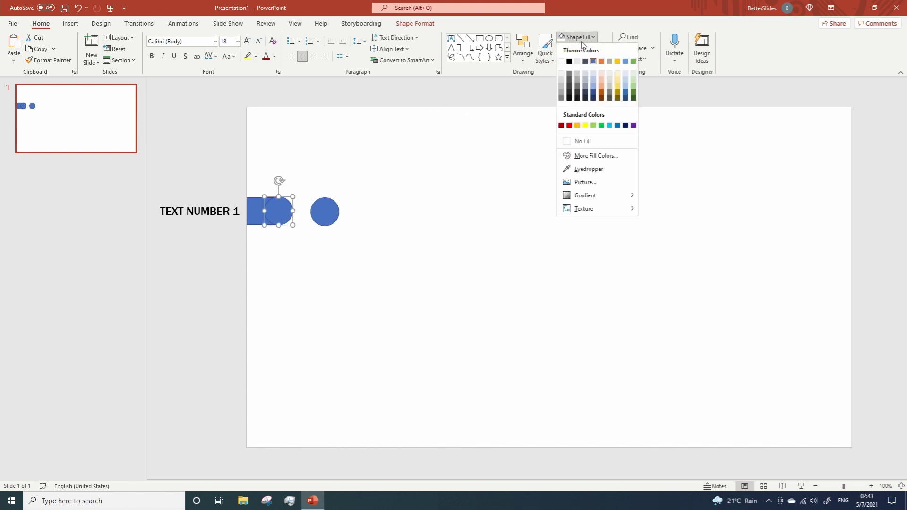
{"action": "left_click", "coordinate": [577, 76]}
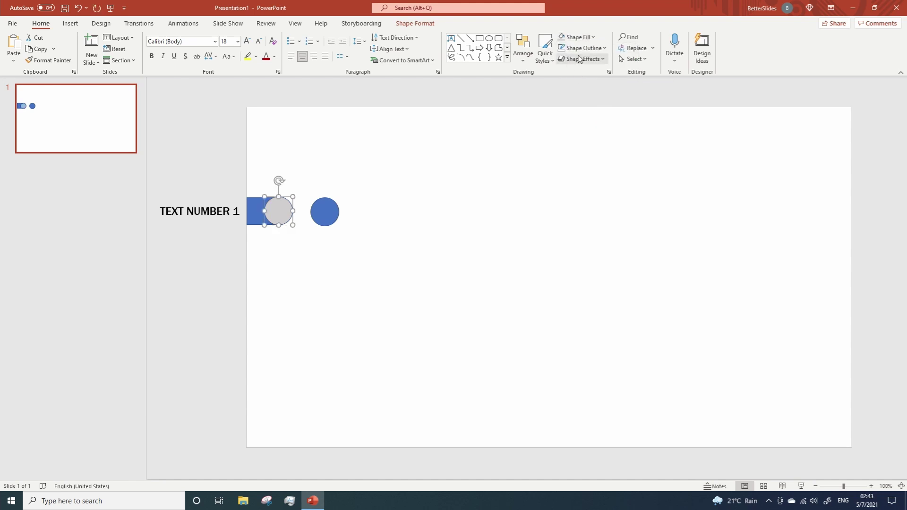
{"action": "left_click", "coordinate": [277, 260]}
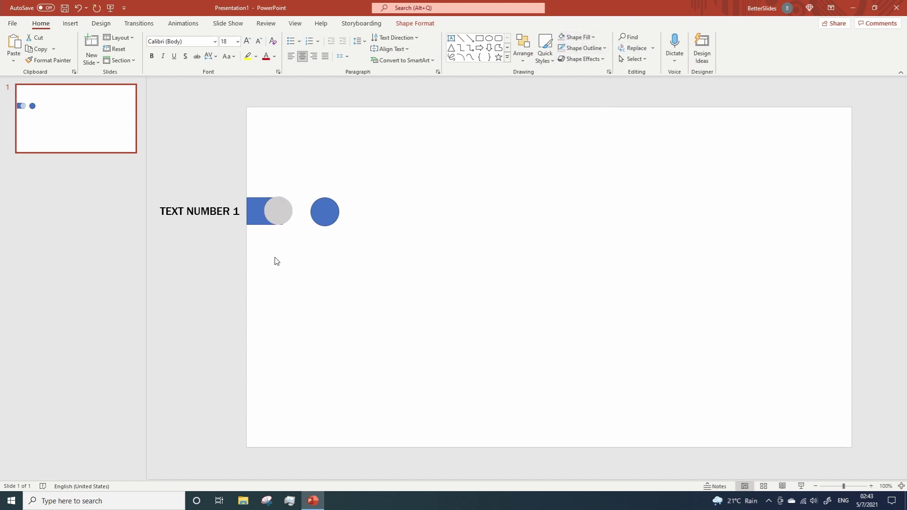
Fill the tab rectangle white
{"action": "left_click", "coordinate": [251, 216]}
{"action": "left_click", "coordinate": [592, 38]}
{"action": "left_click", "coordinate": [561, 62]}
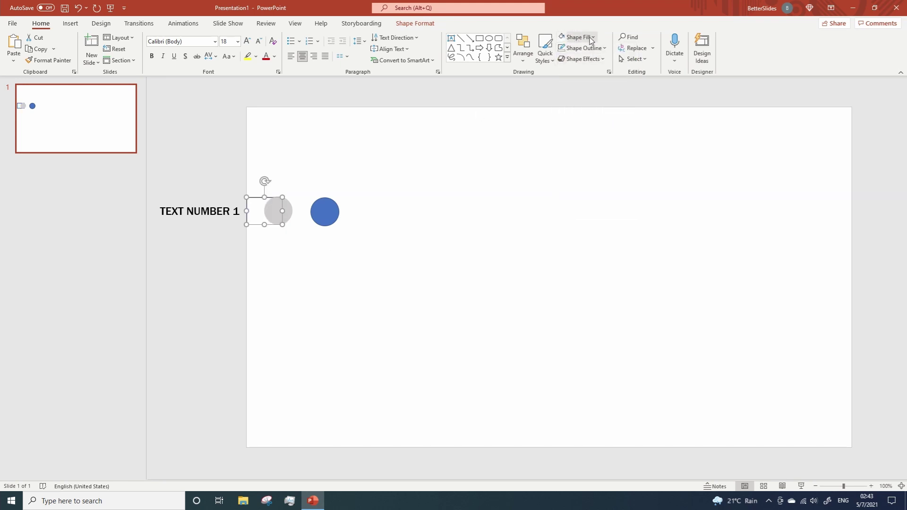
{"action": "left_click", "coordinate": [432, 218]}
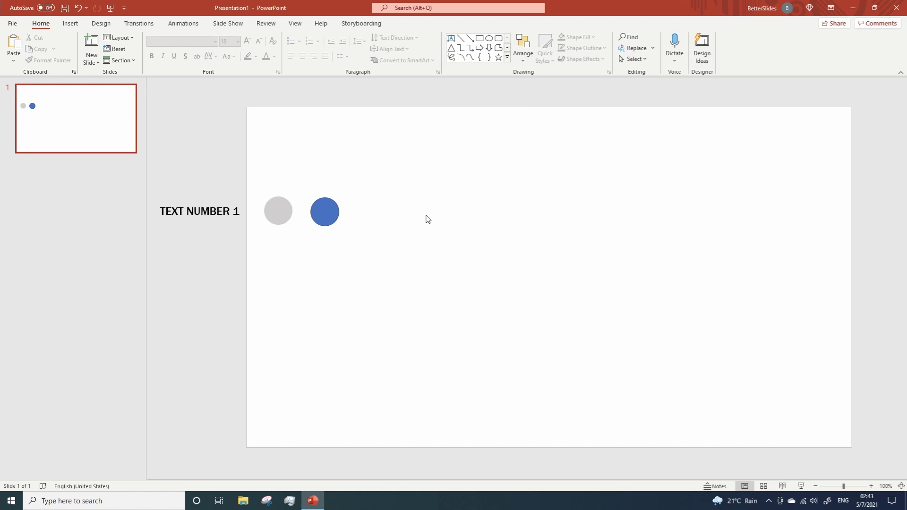
Fill the right-hand circle copy orange
{"action": "left_click", "coordinate": [323, 216]}
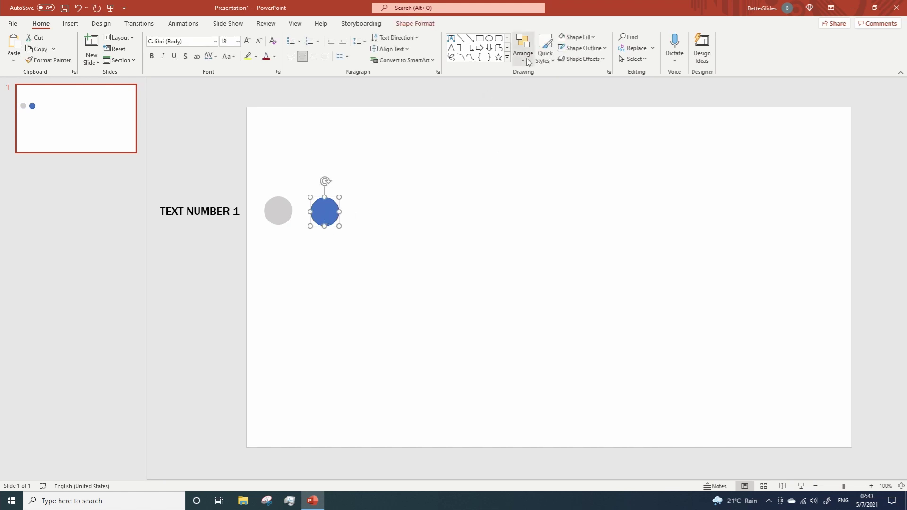
{"action": "left_click", "coordinate": [594, 38]}
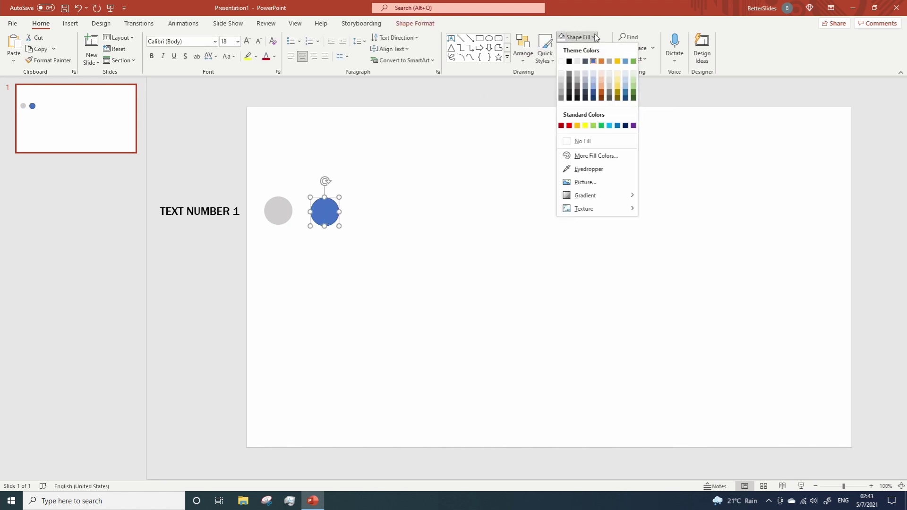
{"action": "left_click", "coordinate": [601, 62]}
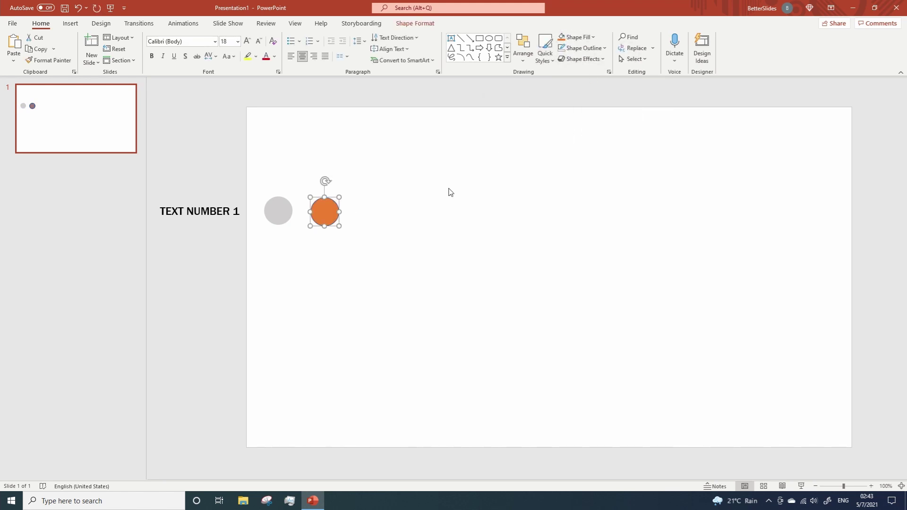
{"action": "left_click", "coordinate": [387, 276]}
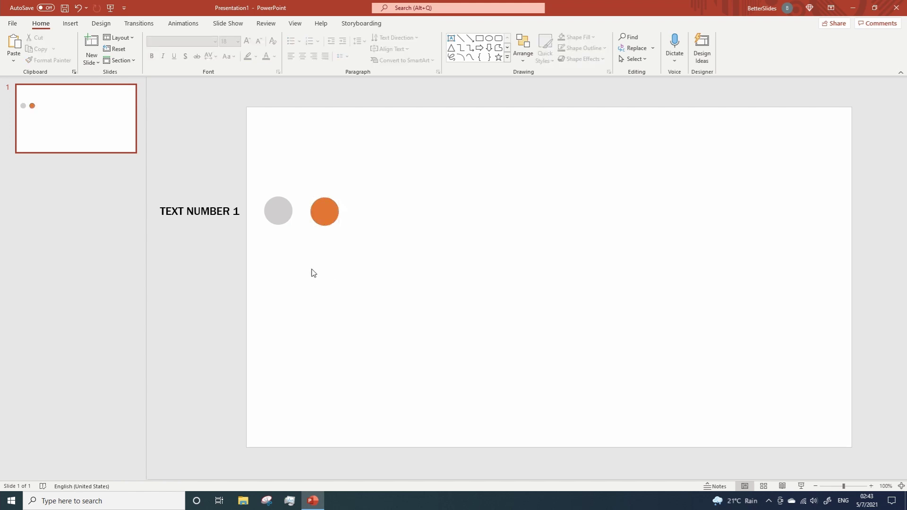
Send the TEXT NUMBER 1 text box to the back, then reselect it
{"action": "left_click", "coordinate": [191, 225]}
{"action": "right_click", "coordinate": [191, 222]}
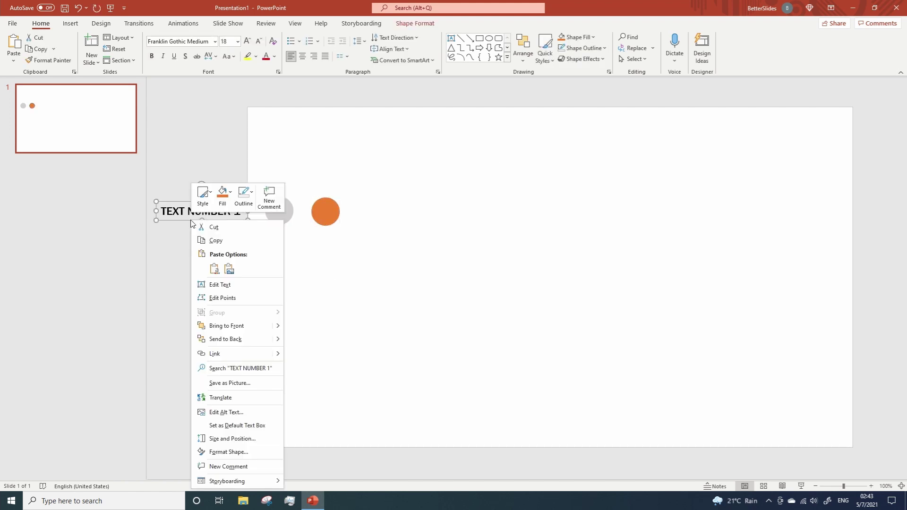
{"action": "left_click", "coordinate": [222, 338]}
{"action": "left_click", "coordinate": [325, 276]}
{"action": "left_click", "coordinate": [192, 217]}
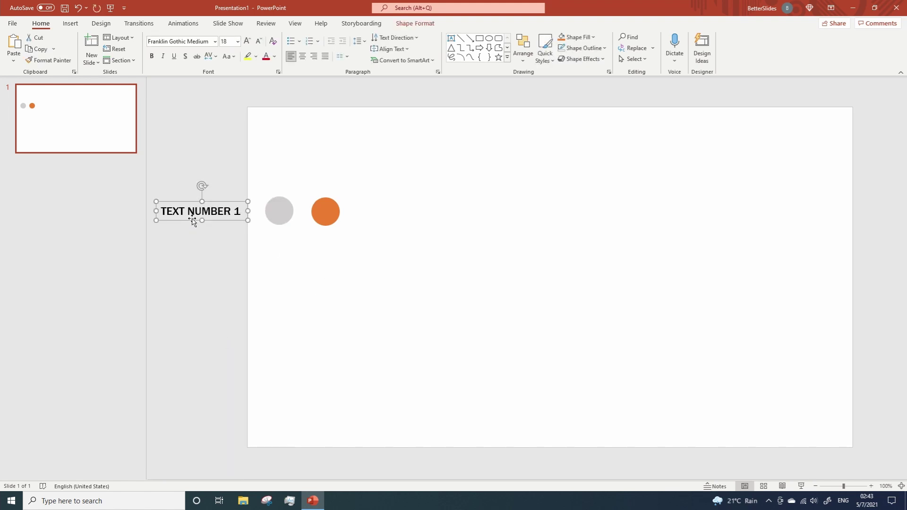
Give the label a rightward Lines motion path, shortened to end over the orange circle
{"action": "left_click", "coordinate": [183, 23]}
{"action": "left_click", "coordinate": [676, 48]}
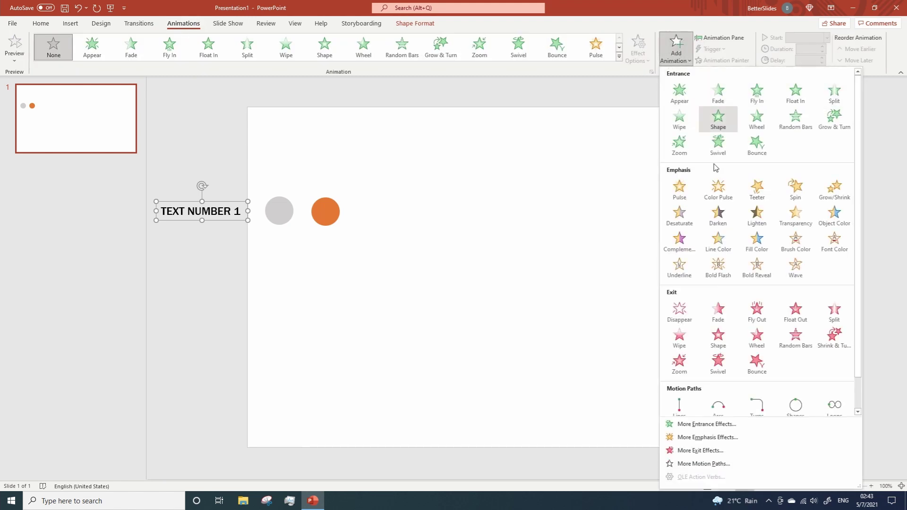
{"action": "left_click", "coordinate": [678, 405]}
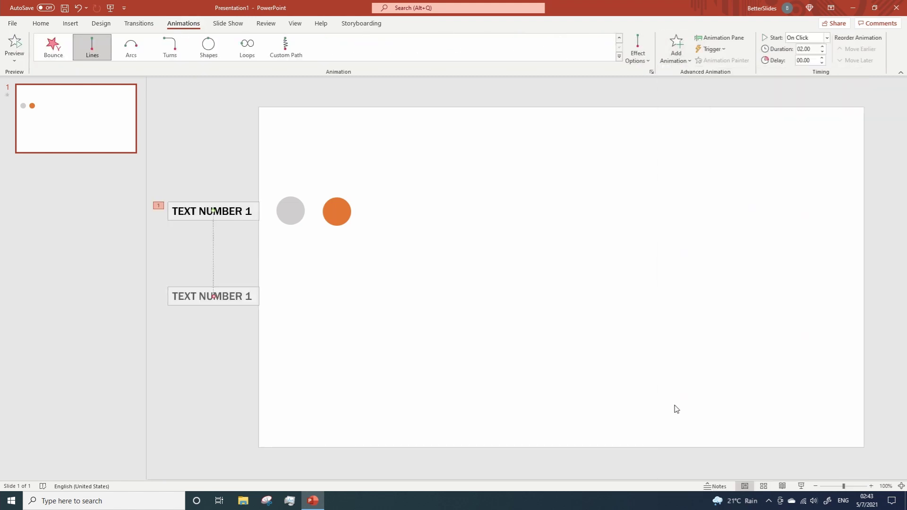
{"action": "left_click", "coordinate": [642, 66]}
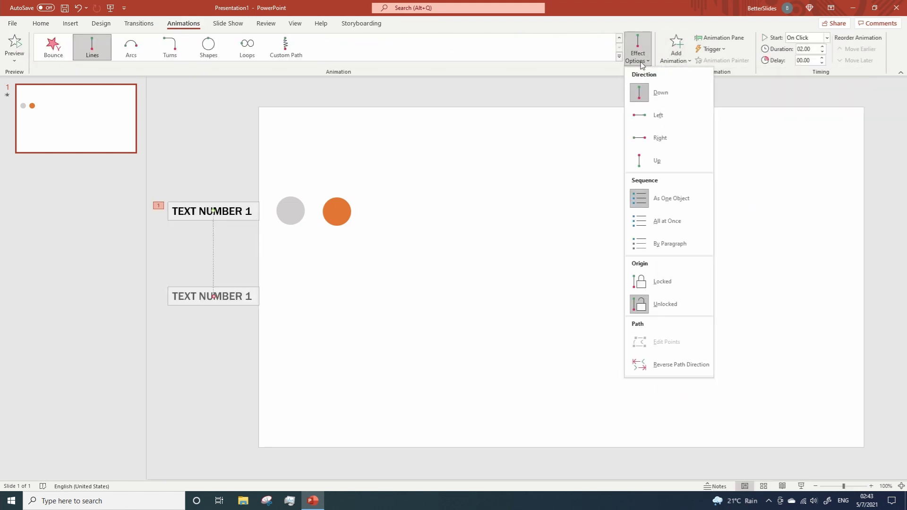
{"action": "left_click", "coordinate": [643, 137]}
{"action": "left_click", "coordinate": [364, 214]}
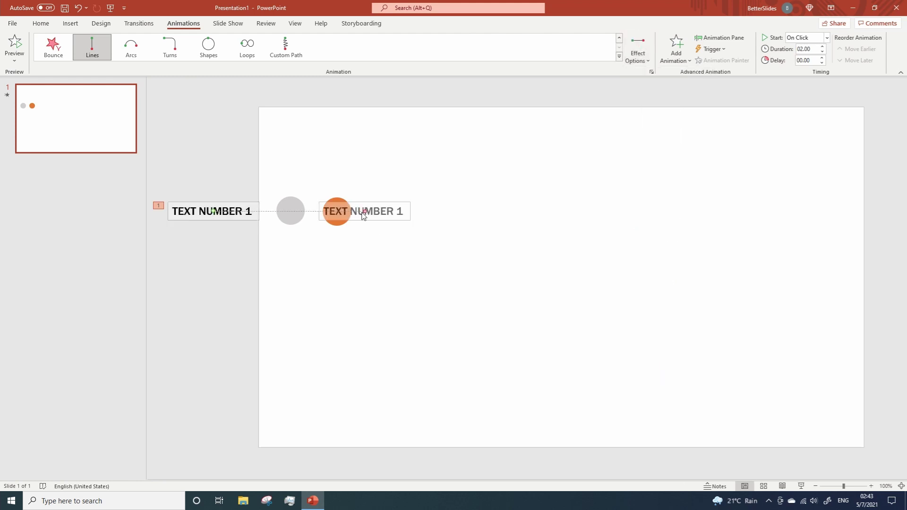
{"action": "left_click_drag", "start_coordinate": [366, 211], "coordinate": [338, 214]}
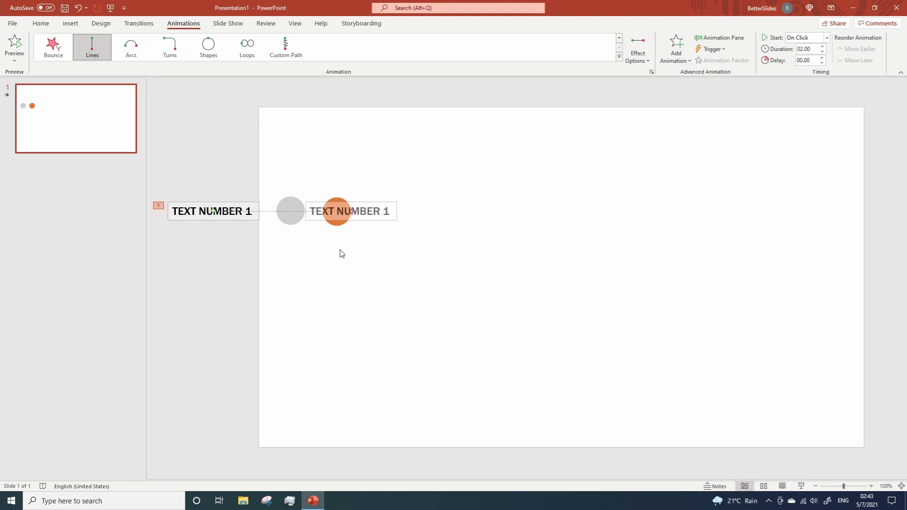
Move the orange circle onto the grey circle and show the Animation Pane
{"action": "left_click", "coordinate": [328, 211]}
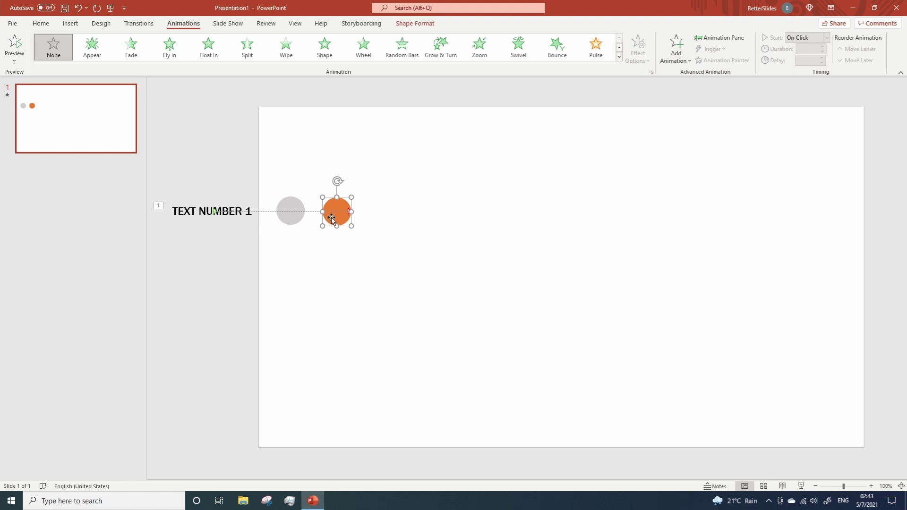
{"action": "left_click_drag", "start_coordinate": [326, 218], "coordinate": [274, 217]}
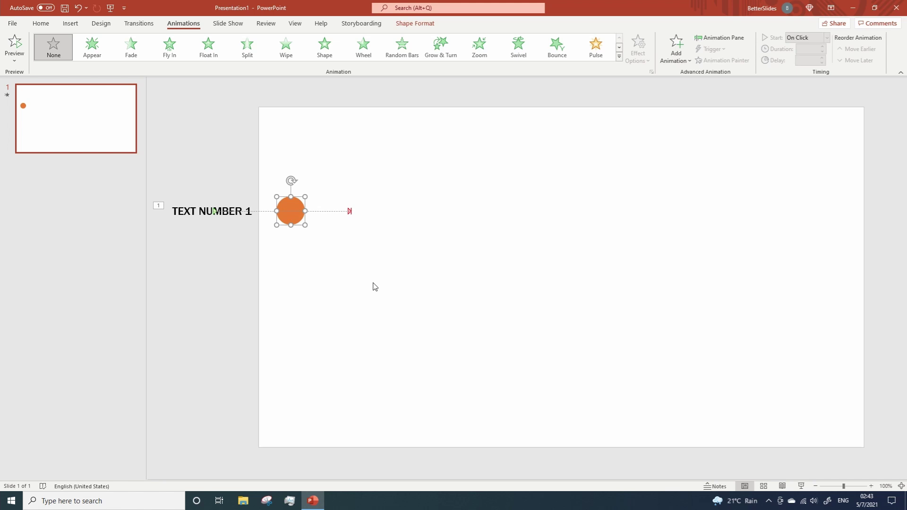
{"action": "left_click", "coordinate": [709, 41]}
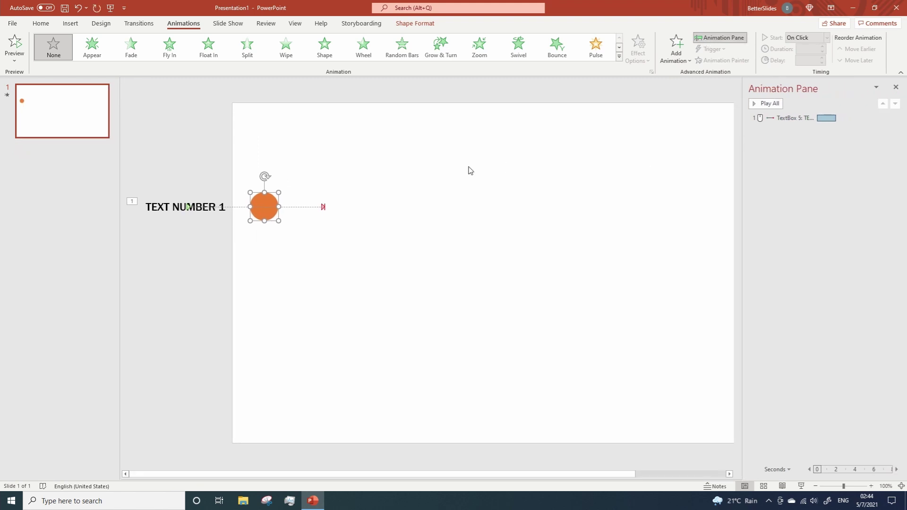
Make the TEXT NUMBER 1 motion path trigger On Click of Oval 3
{"action": "left_click", "coordinate": [206, 245]}
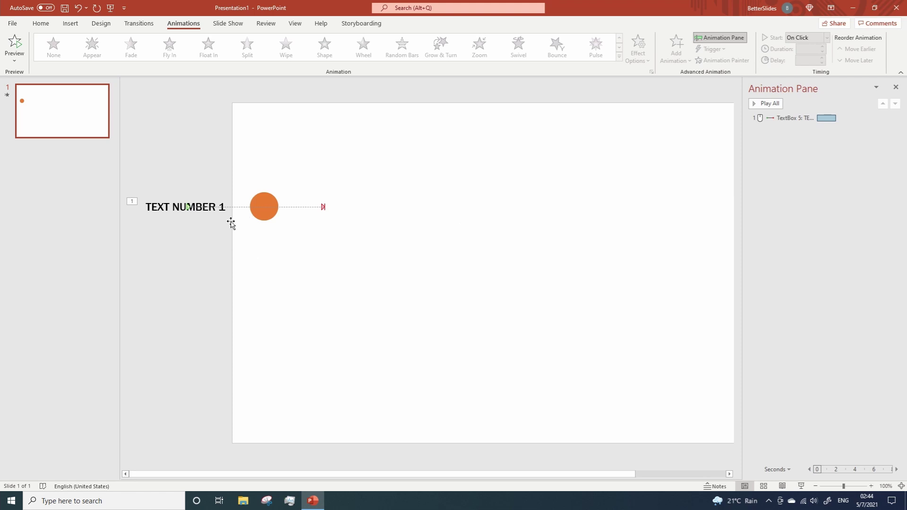
{"action": "left_click", "coordinate": [165, 216]}
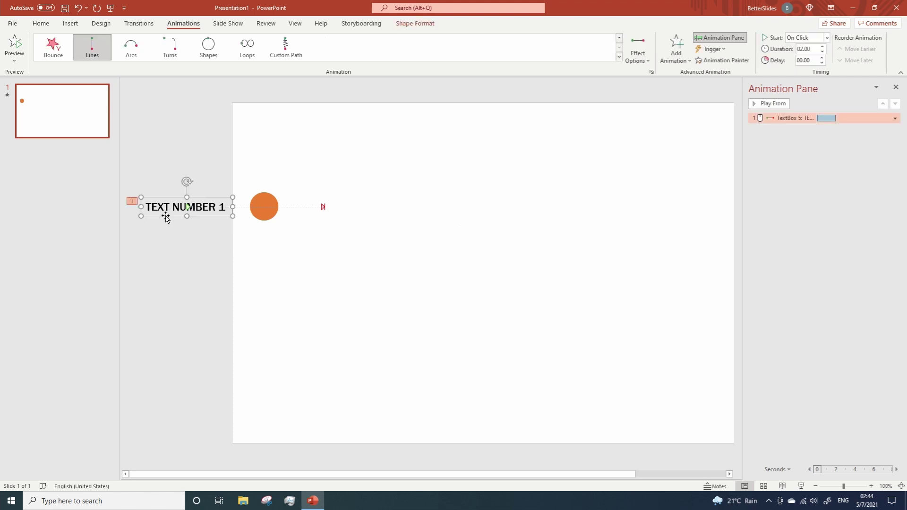
{"action": "left_click", "coordinate": [713, 50]}
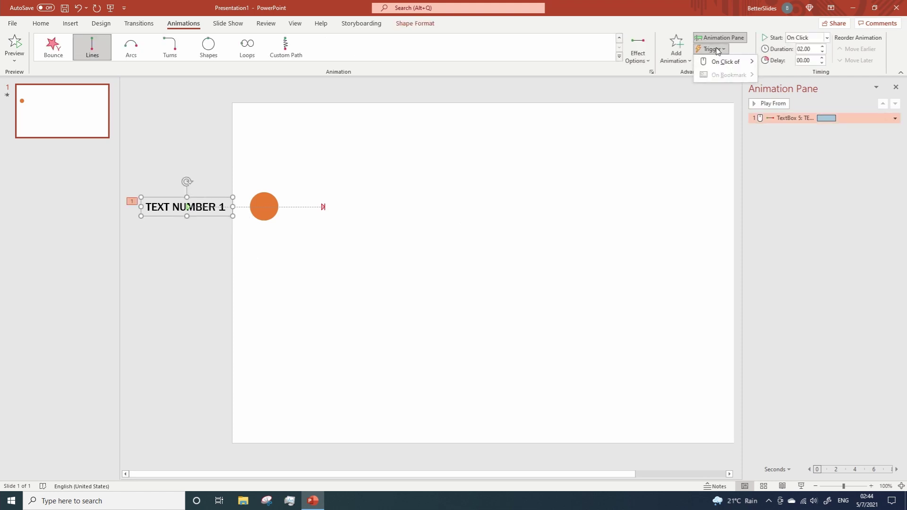
{"action": "mouse_move", "coordinate": [718, 60]}
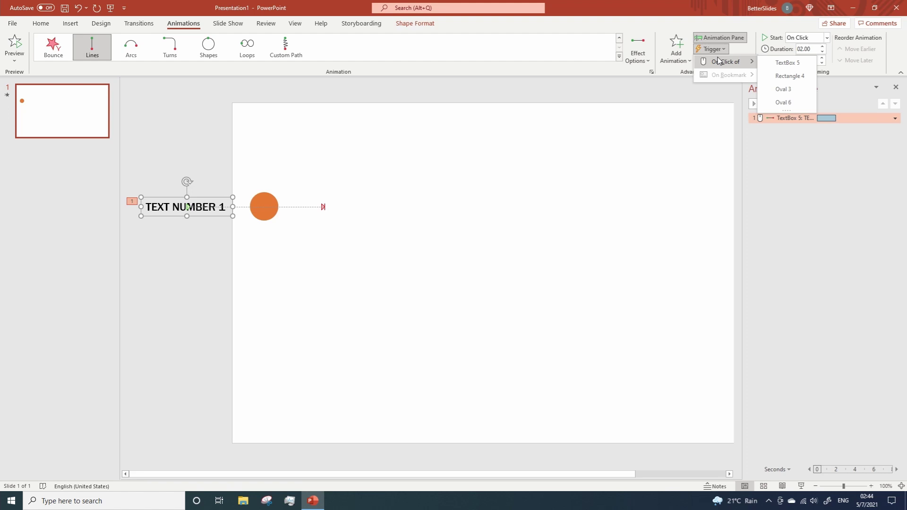
{"action": "left_click", "coordinate": [783, 89]}
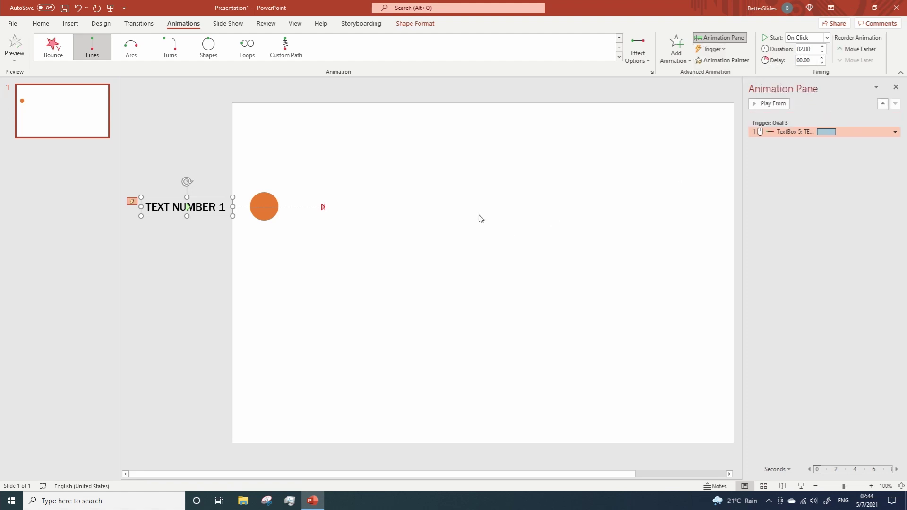
{"action": "left_click", "coordinate": [259, 214]}
Give the orange circle a Fade, moved under the Oval 3 trigger, starting With Previous
{"action": "left_click", "coordinate": [130, 50]}
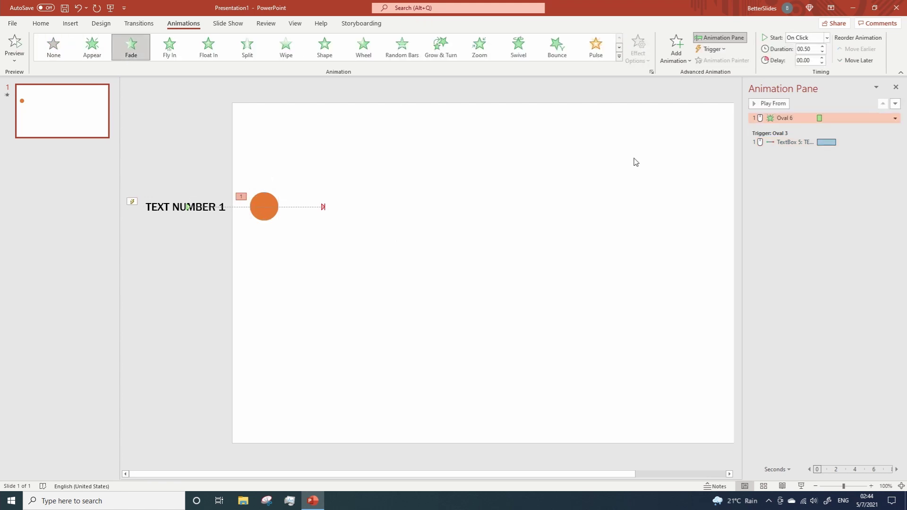
{"action": "left_click_drag", "start_coordinate": [785, 125], "coordinate": [786, 146]}
{"action": "left_click", "coordinate": [895, 142]}
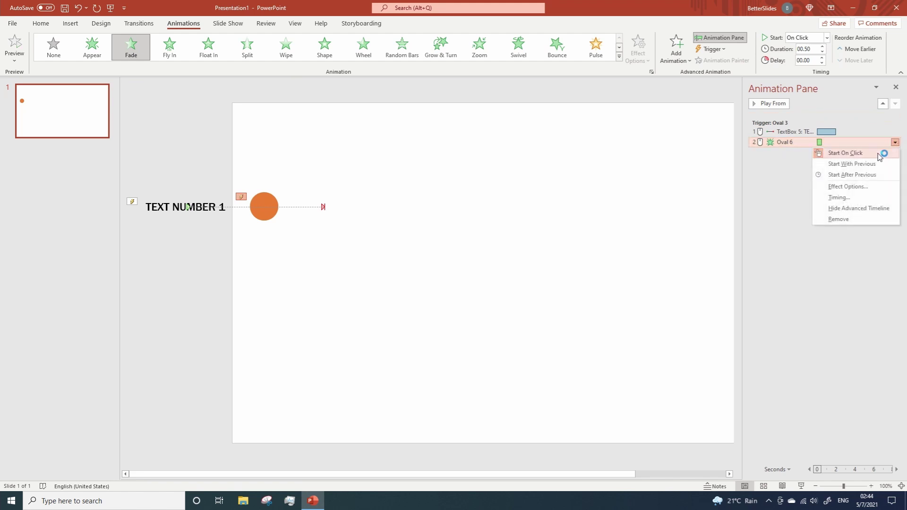
{"action": "left_click", "coordinate": [856, 164]}
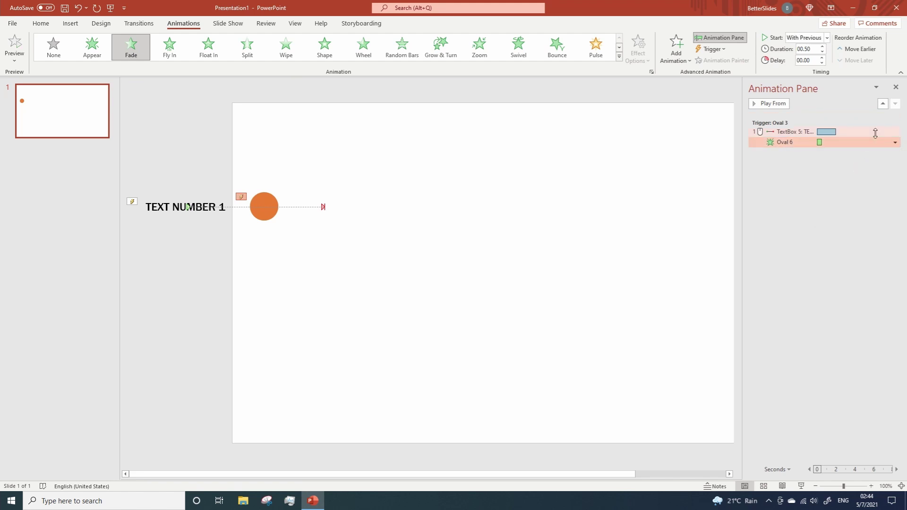
Set the text motion path to start With Previous with a 1-second duration
{"action": "left_click", "coordinate": [806, 131]}
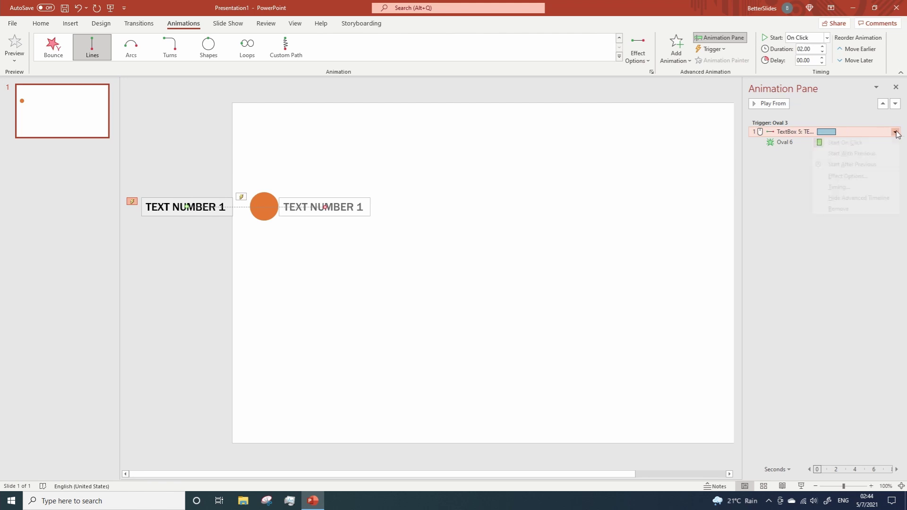
{"action": "left_click", "coordinate": [895, 132]}
{"action": "left_click", "coordinate": [842, 154]}
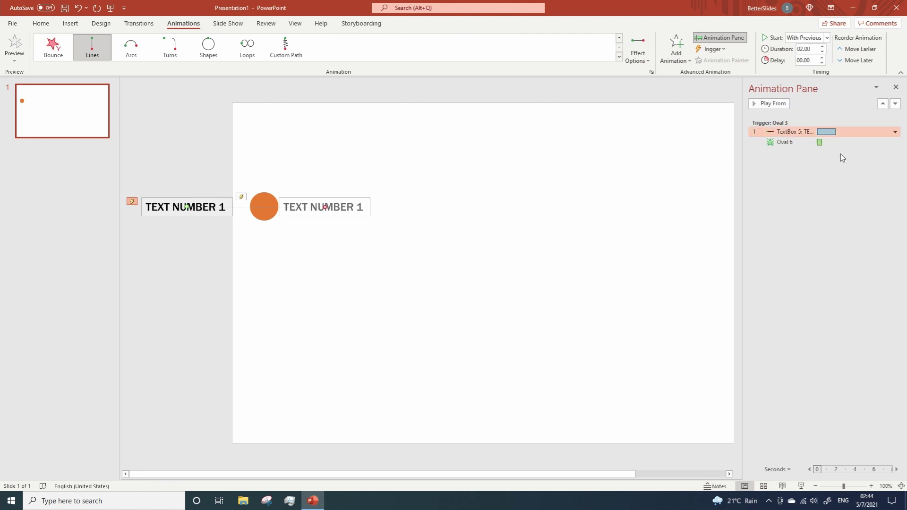
{"action": "left_click", "coordinate": [806, 50]}
{"action": "type", "text": "1"}
{"action": "key", "text": "Return"}
Give the Oval 6 Fade a 0.5-second delay
{"action": "left_click", "coordinate": [784, 142]}
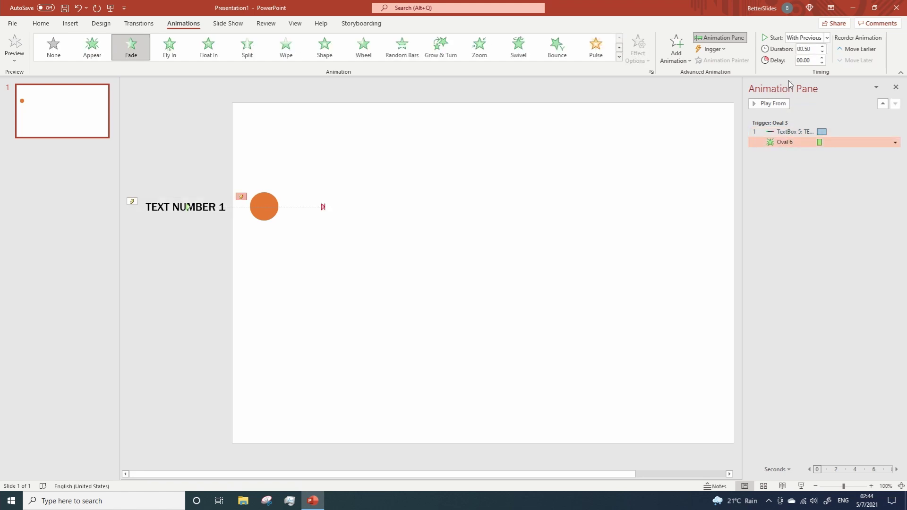
{"action": "left_click", "coordinate": [807, 61]}
{"action": "type", "text": "0.5"}
{"action": "key", "text": "Return"}
{"action": "left_click", "coordinate": [436, 319]}
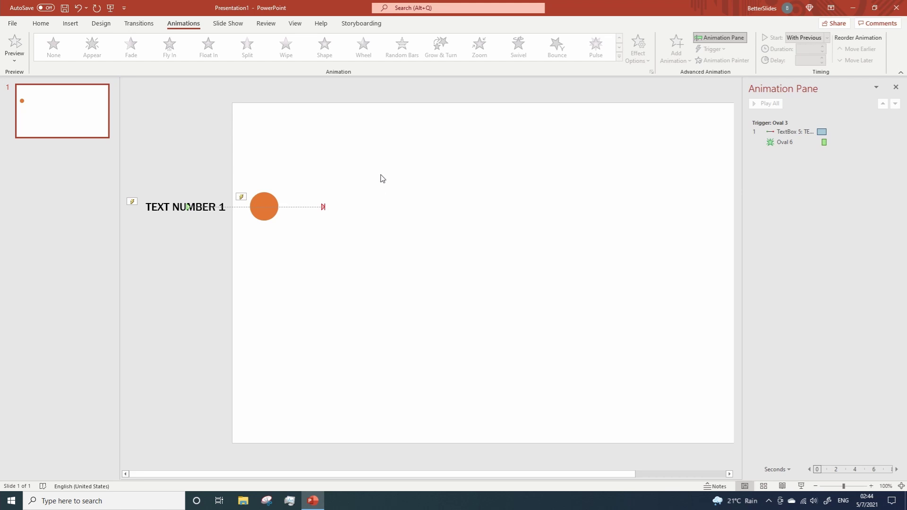
Duplicate the text-and-circle pair twice with Ctrl+D, stacking each copy in a row below the previous
{"action": "left_click_drag", "start_coordinate": [402, 160], "coordinate": [94, 255]}
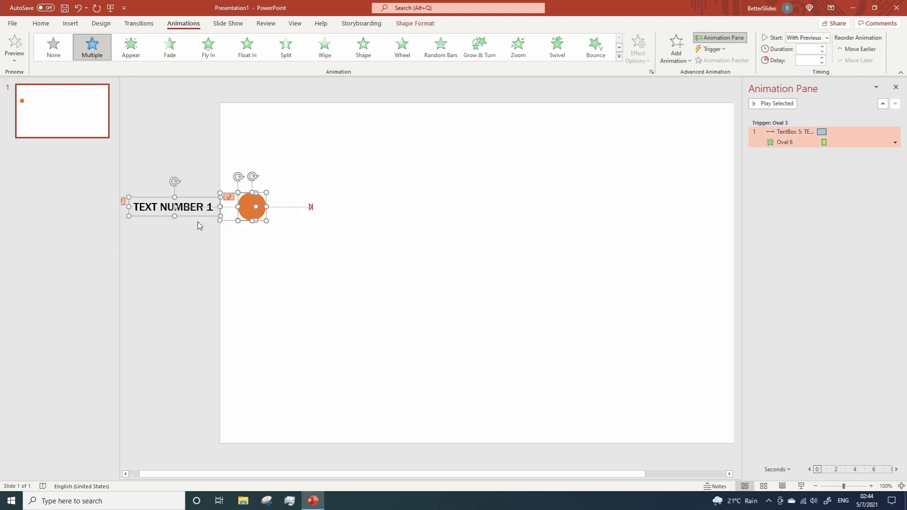
{"action": "key", "text": "ctrl+d"}
{"action": "left_click_drag", "start_coordinate": [197, 224], "coordinate": [188, 279]}
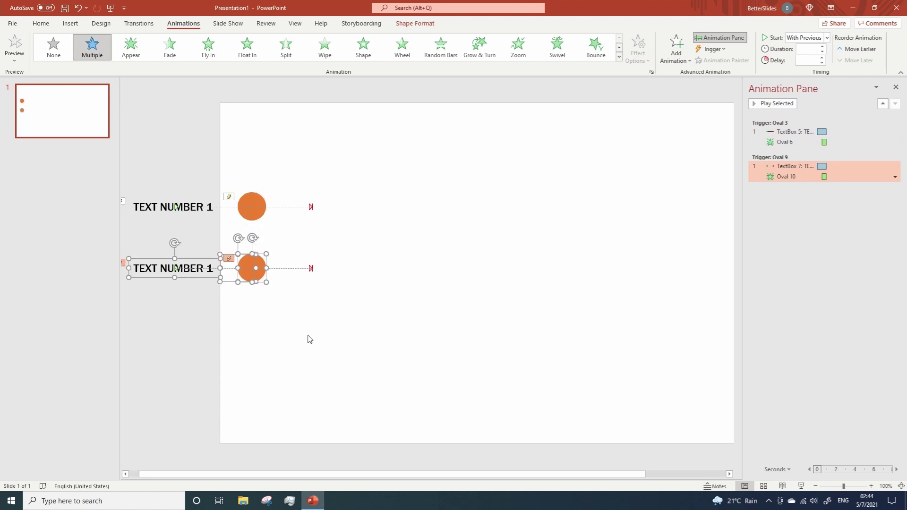
{"action": "key", "text": "ctrl+d"}
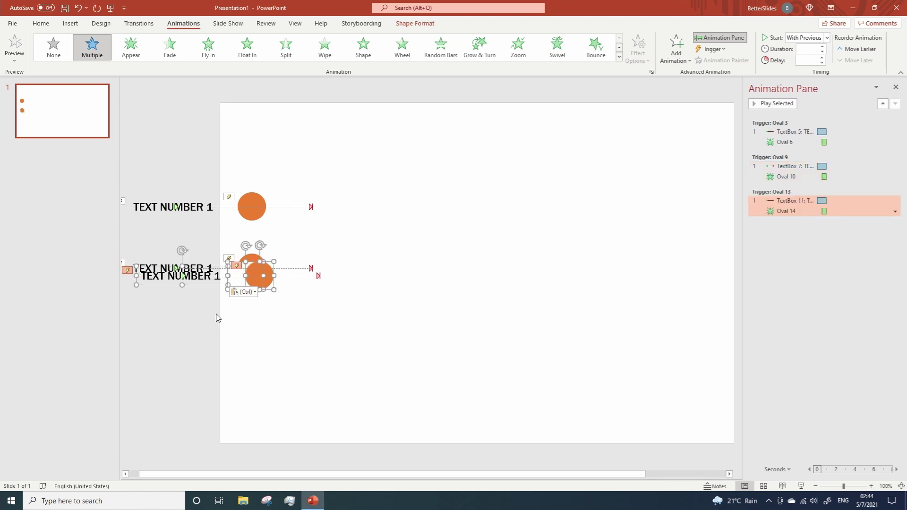
{"action": "left_click_drag", "start_coordinate": [199, 289], "coordinate": [192, 341]}
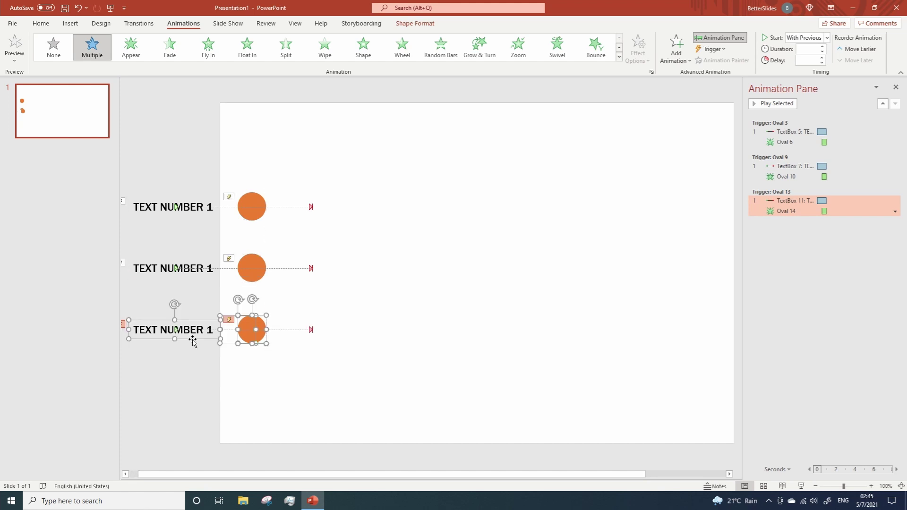
{"action": "left_click", "coordinate": [167, 265]}
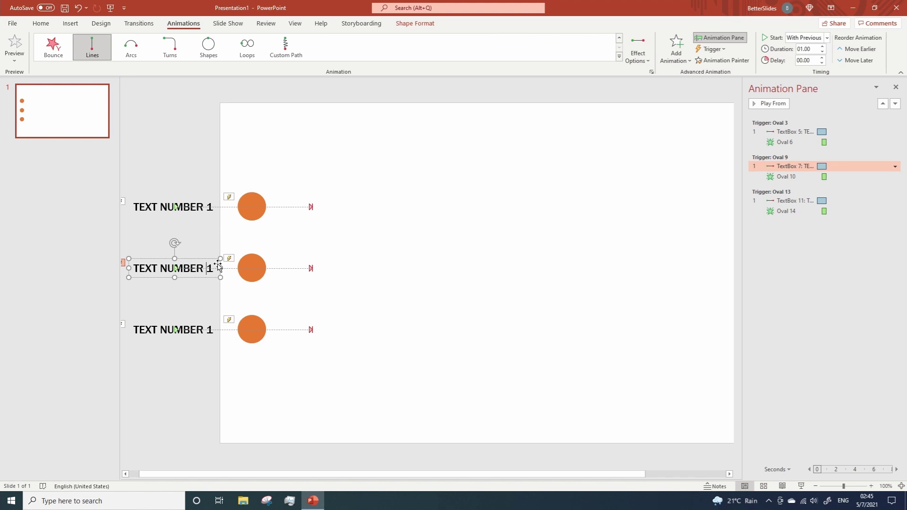
Change the copied labels' numbers so they read TEXT NUMBER 2 and TEXT NUMBER 3
{"action": "key", "text": "BackSpace"}
{"action": "type", "text": "2"}
{"action": "left_click", "coordinate": [152, 329]}
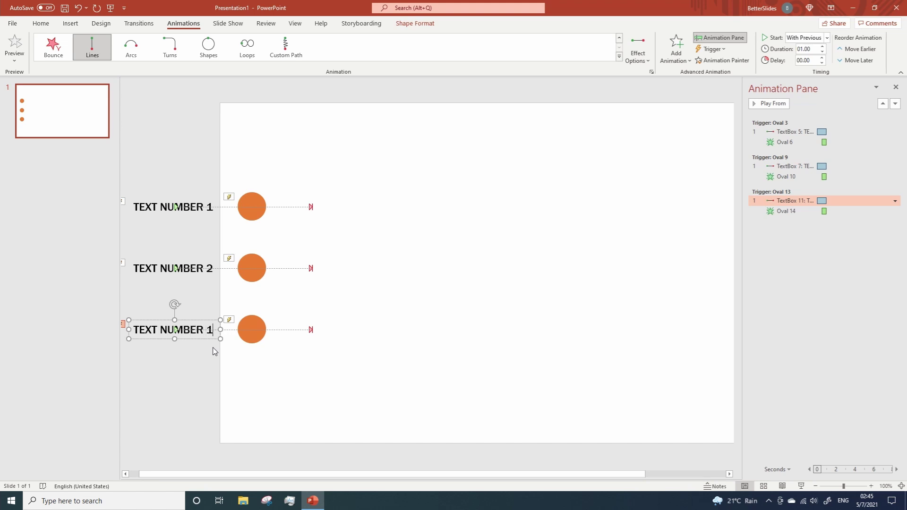
{"action": "key", "text": "BackSpace"}
{"action": "type", "text": "3"}
{"action": "left_click", "coordinate": [171, 378]}
Send the TEXT NUMBER 2, 3 and 1 text boxes to the back
{"action": "left_click", "coordinate": [155, 278]}
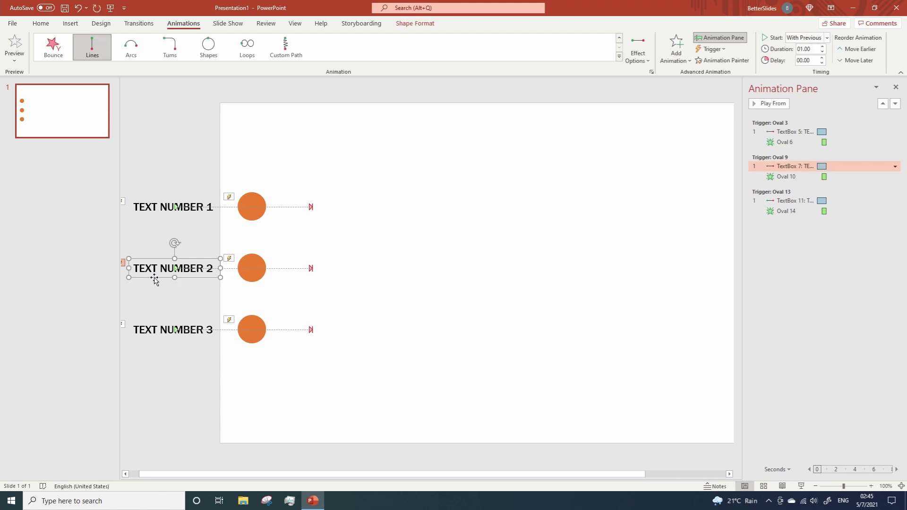
{"action": "right_click", "coordinate": [155, 279]}
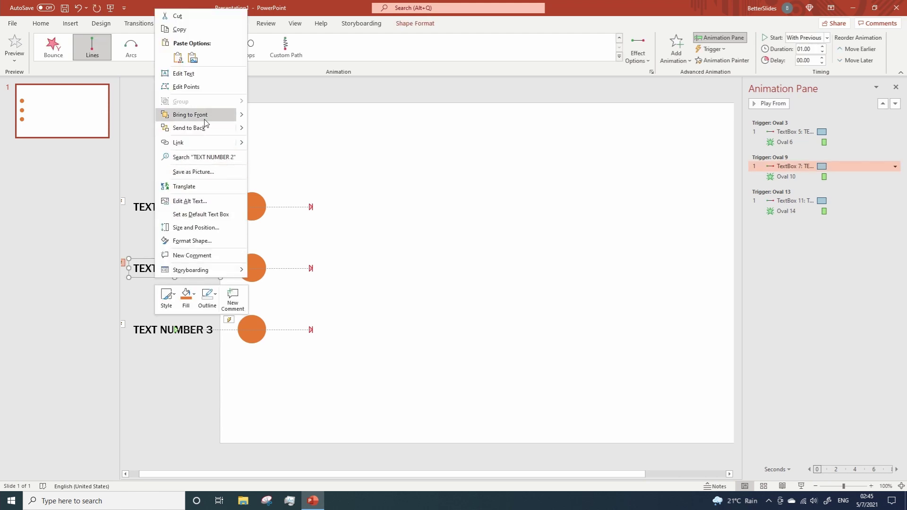
{"action": "left_click", "coordinate": [200, 127]}
{"action": "left_click", "coordinate": [147, 335]}
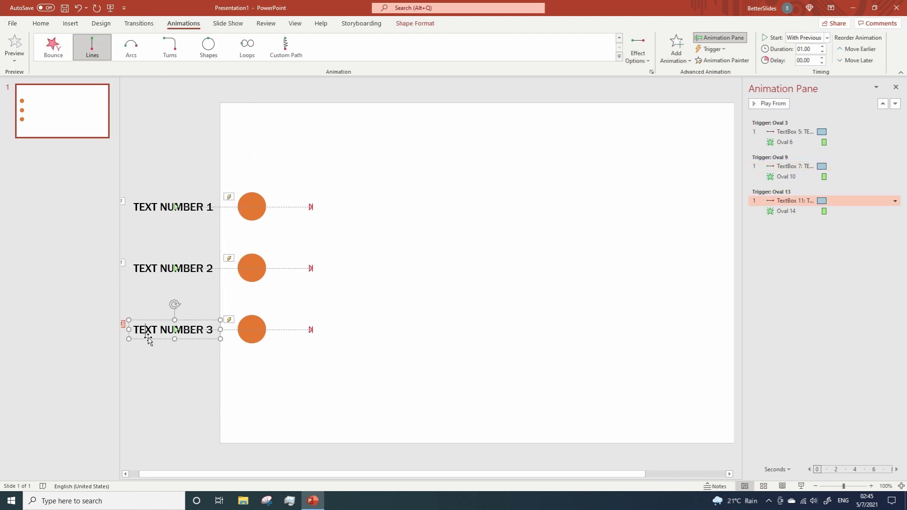
{"action": "right_click", "coordinate": [147, 337]}
{"action": "left_click", "coordinate": [196, 186]}
{"action": "left_click", "coordinate": [153, 214]}
{"action": "right_click", "coordinate": [154, 217]}
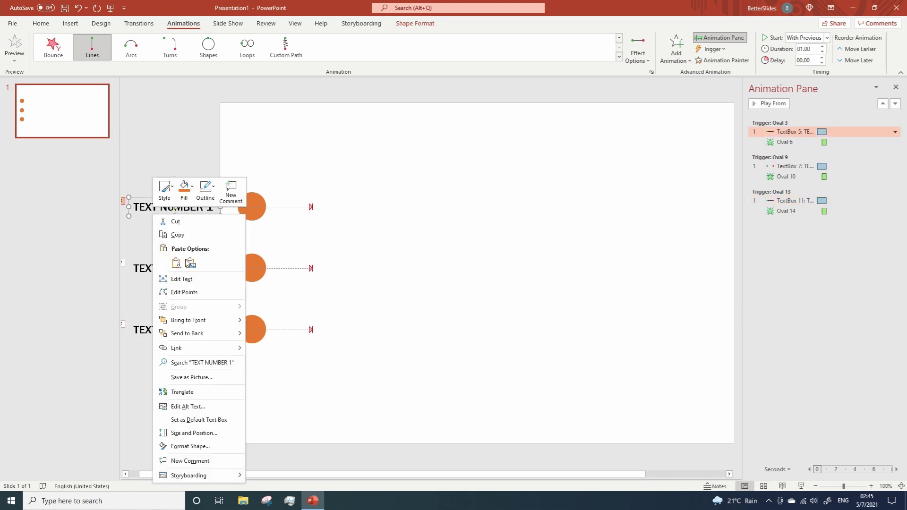
{"action": "left_click", "coordinate": [191, 333]}
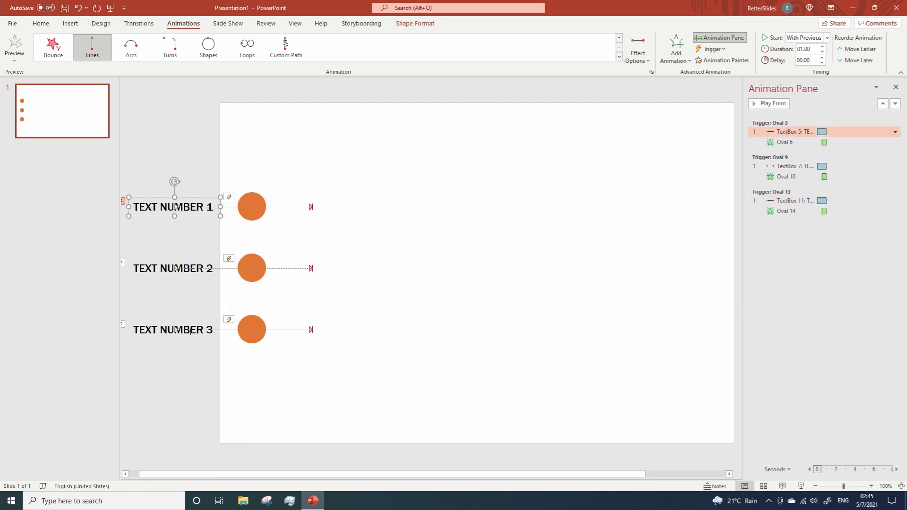
{"action": "left_click", "coordinate": [382, 286]}
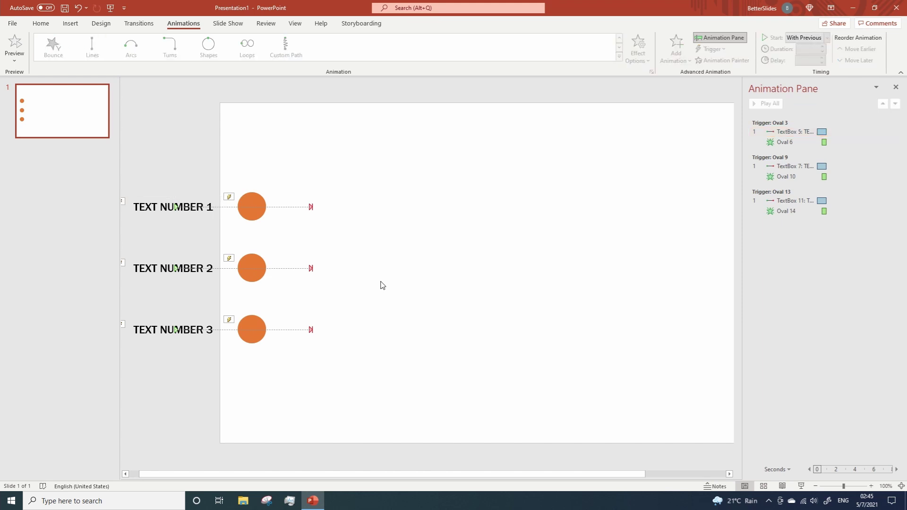
Play the slide show and click the top, second and third circles to reveal labels 1, 2 and 3
{"action": "left_click", "coordinate": [801, 486]}
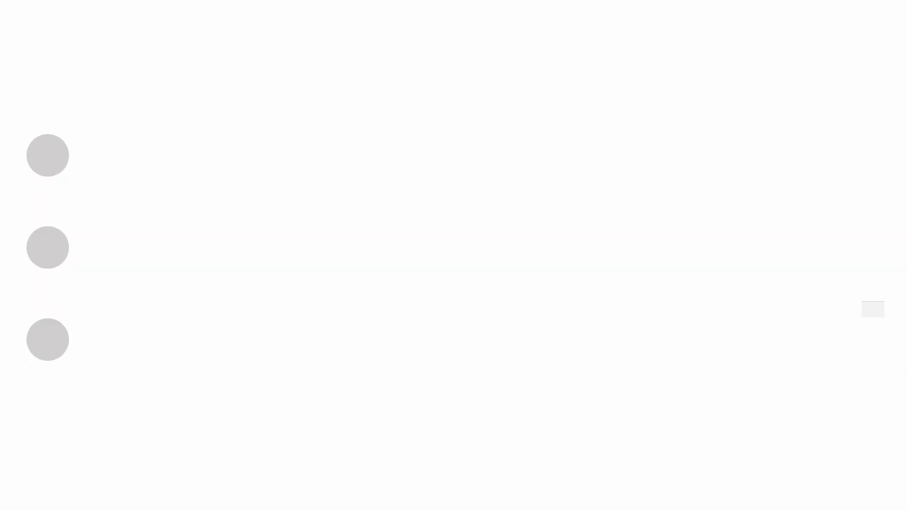
{"action": "left_click", "coordinate": [54, 162]}
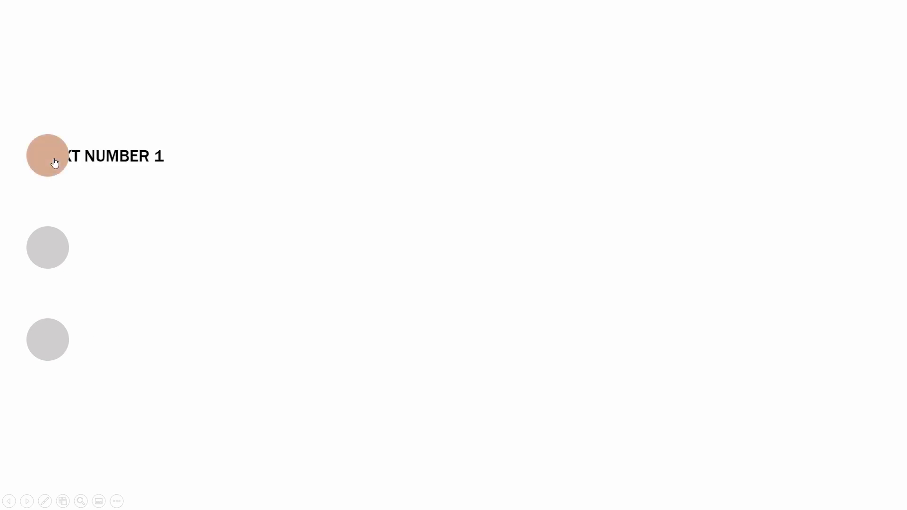
{"action": "left_click", "coordinate": [52, 245]}
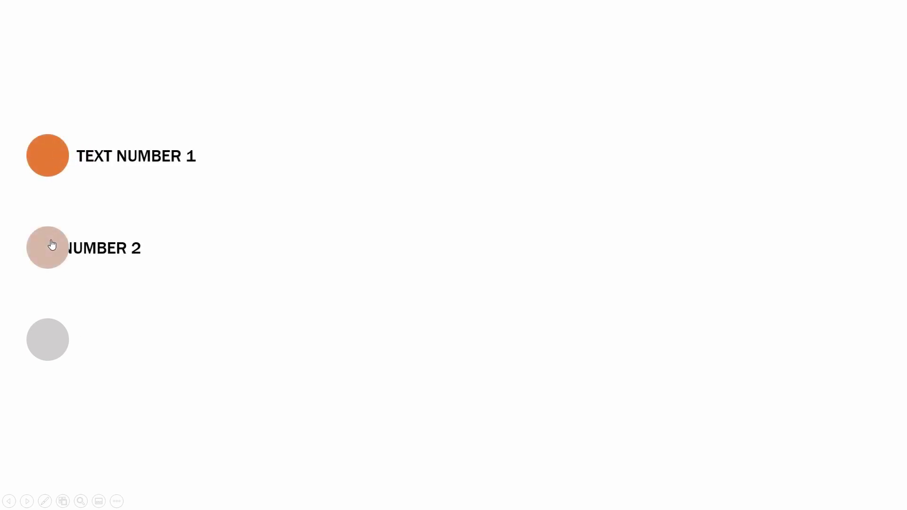
{"action": "left_click", "coordinate": [44, 333]}
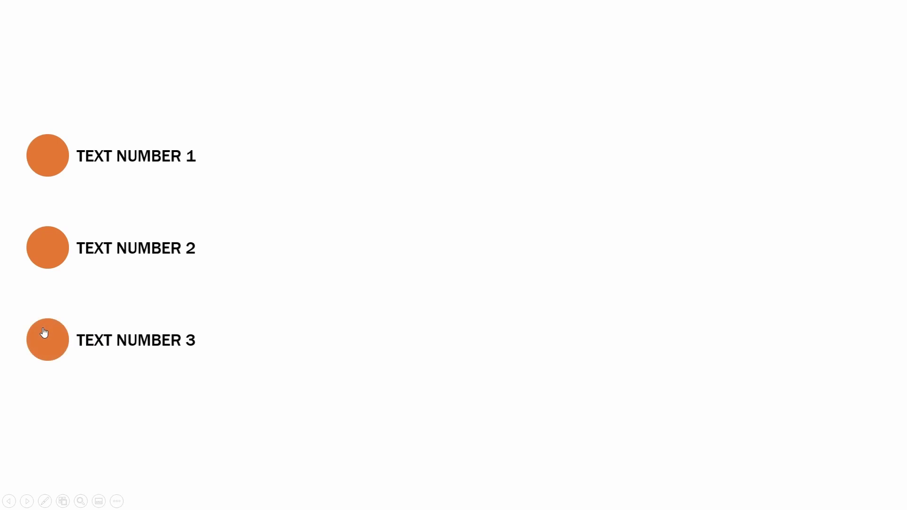